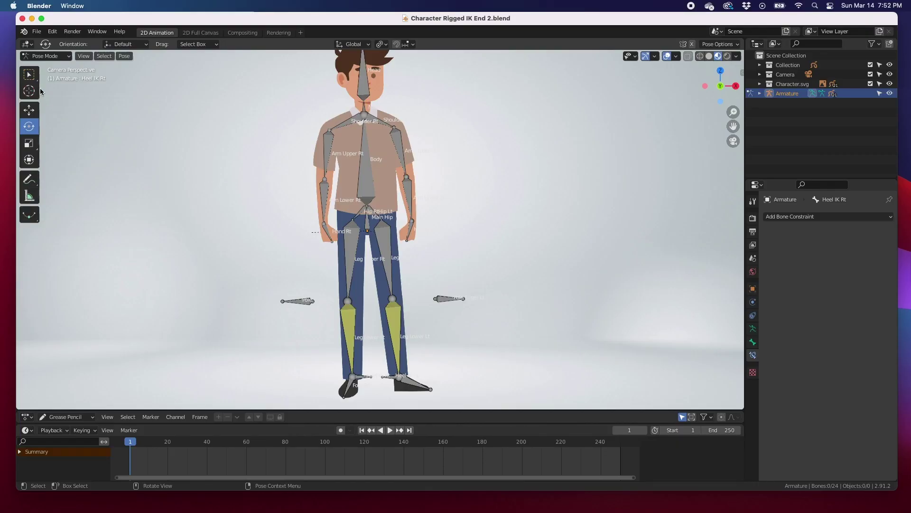
- Select the Main Hip bone in the viewport using the Select Box tool
click(29, 75)
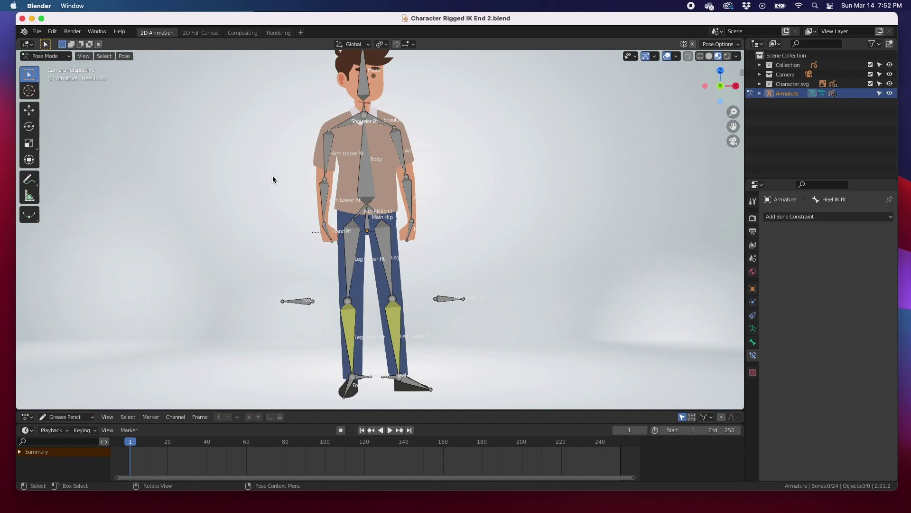
click(368, 227)
key(g)
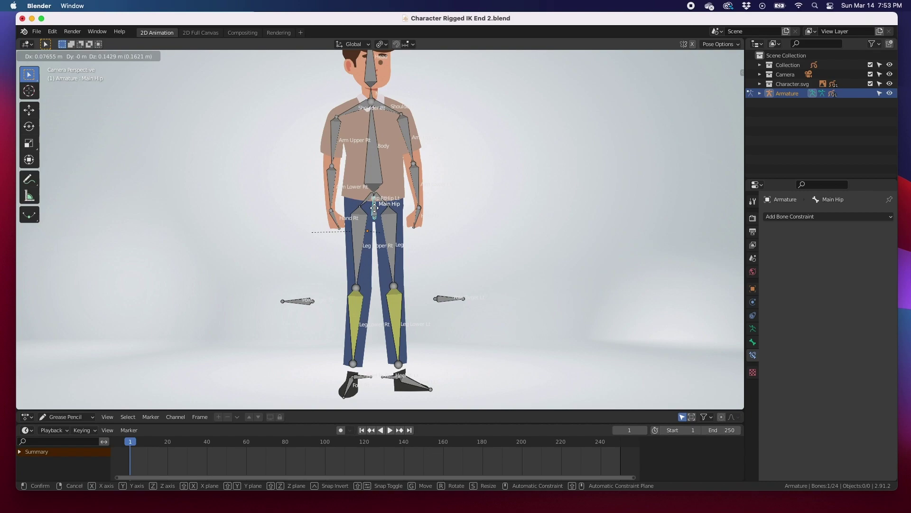
click(374, 195)
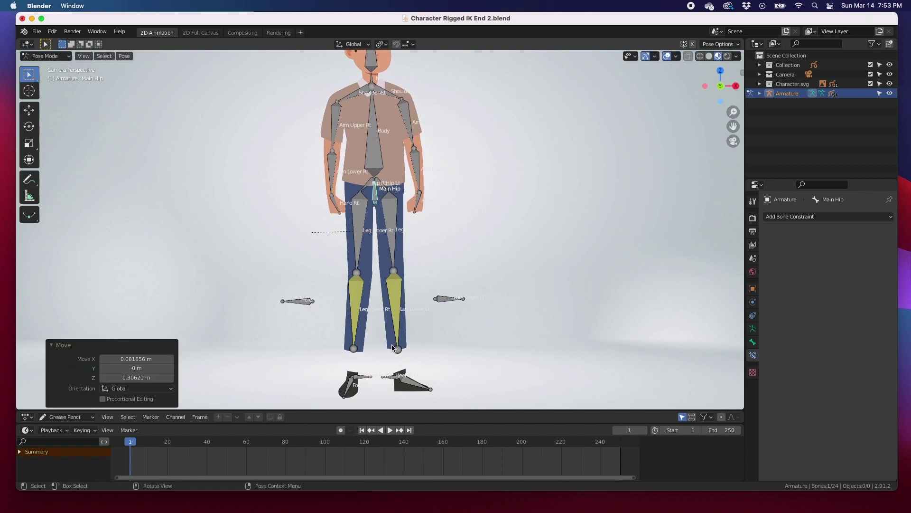
click(458, 351)
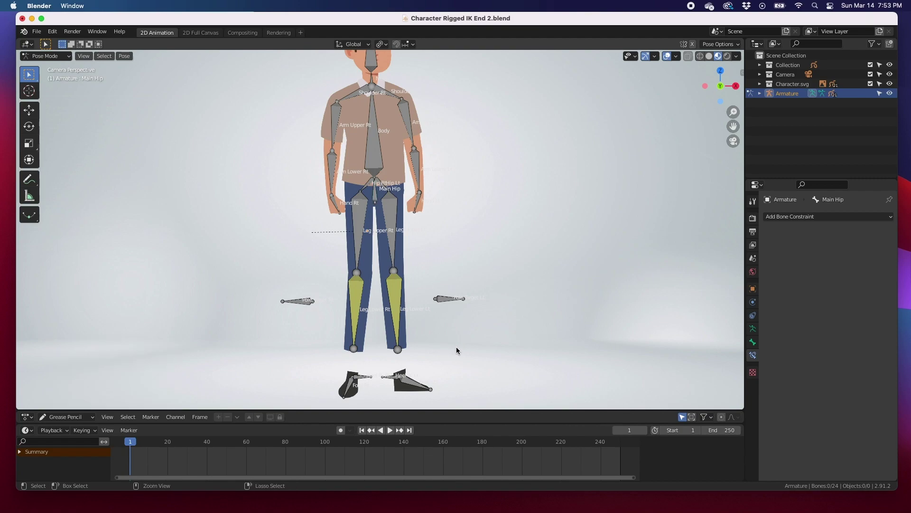
key(super+z)
key(super+z)
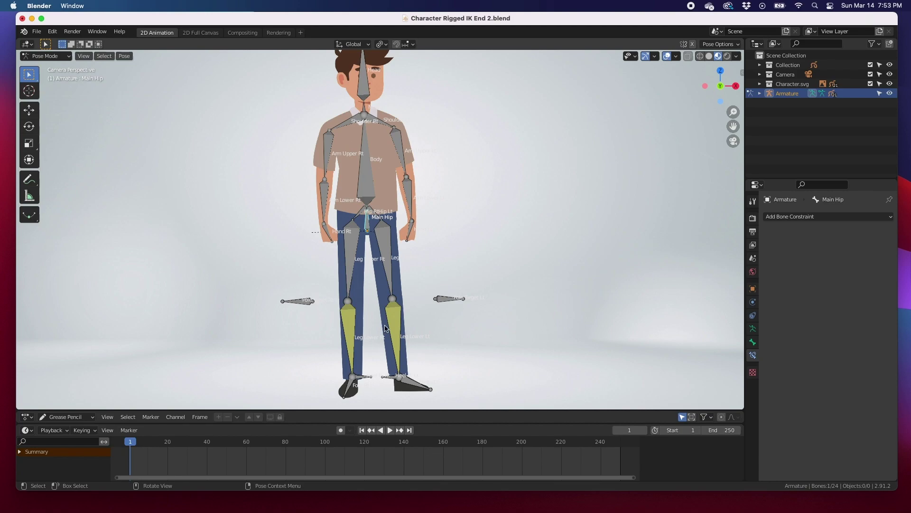
- Zoom in on the feet and select the Foot Lt bone
scroll(385, 327, up, 5)
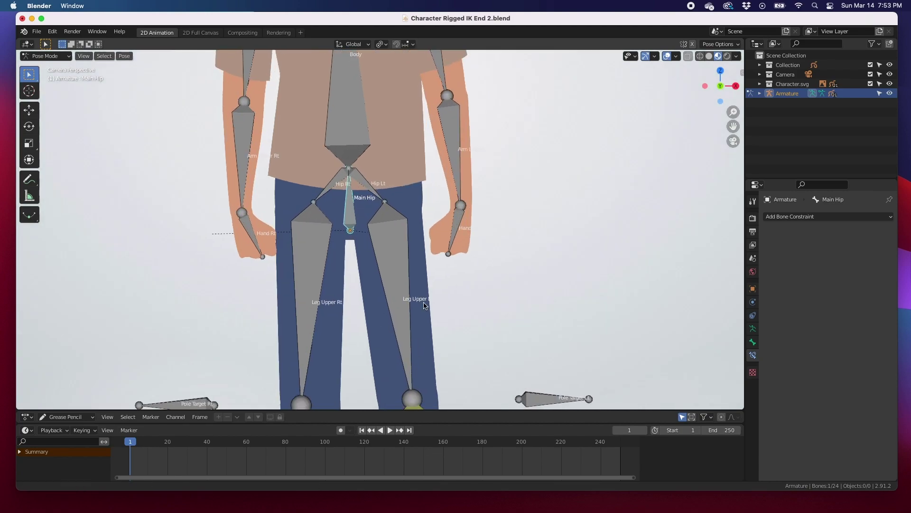
shift+scroll(425, 305, down, 5)
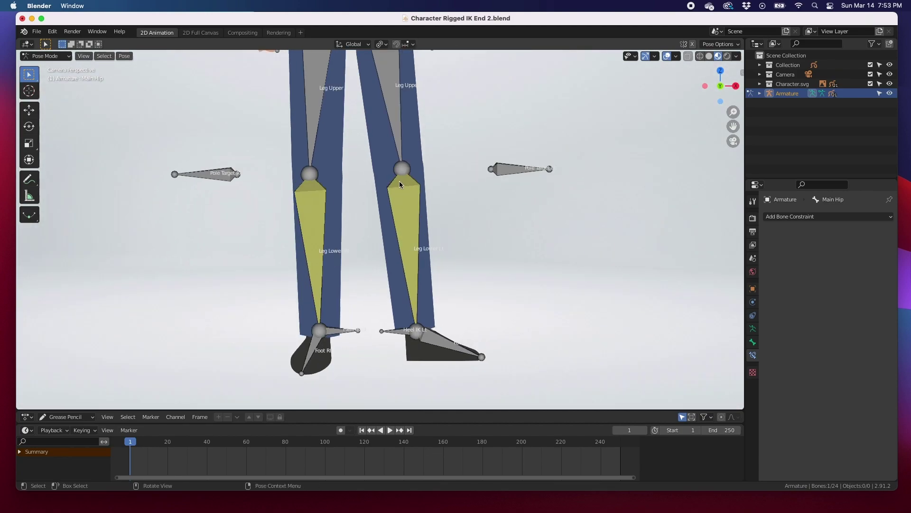
shift+scroll(411, 230, down, 2)
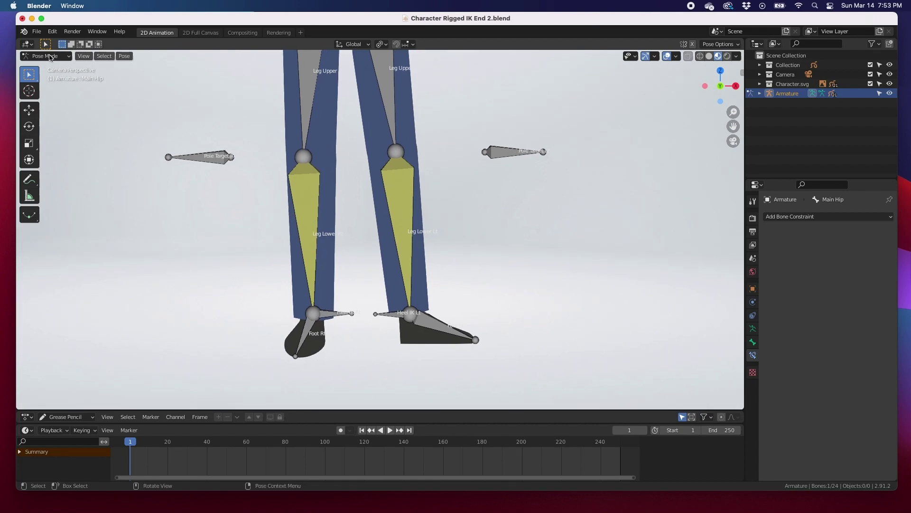
click(436, 326)
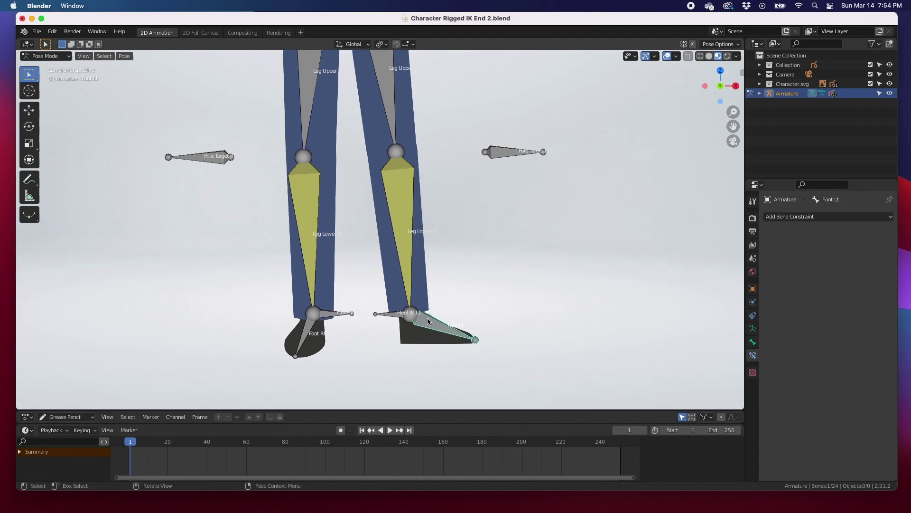
- Add a Copy Location constraint in Foot Lt's Bone Constraint Properties
click(753, 357)
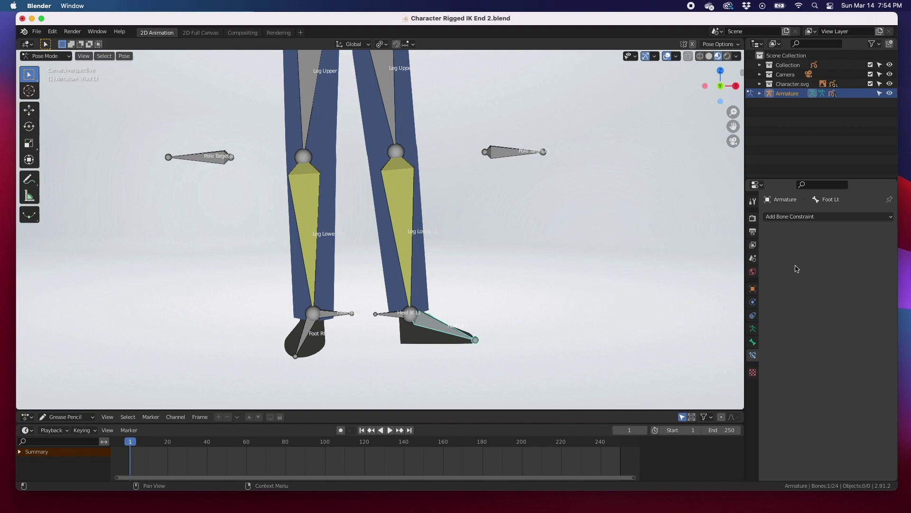
click(797, 217)
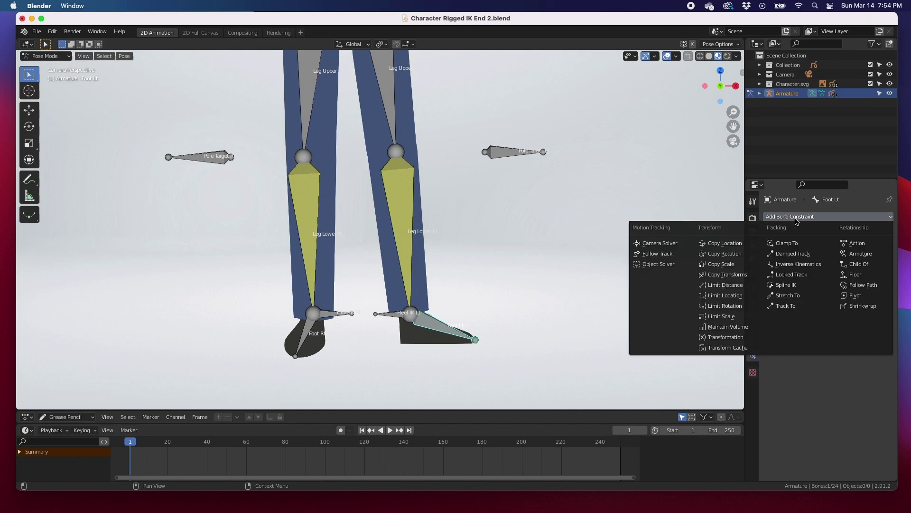
click(720, 245)
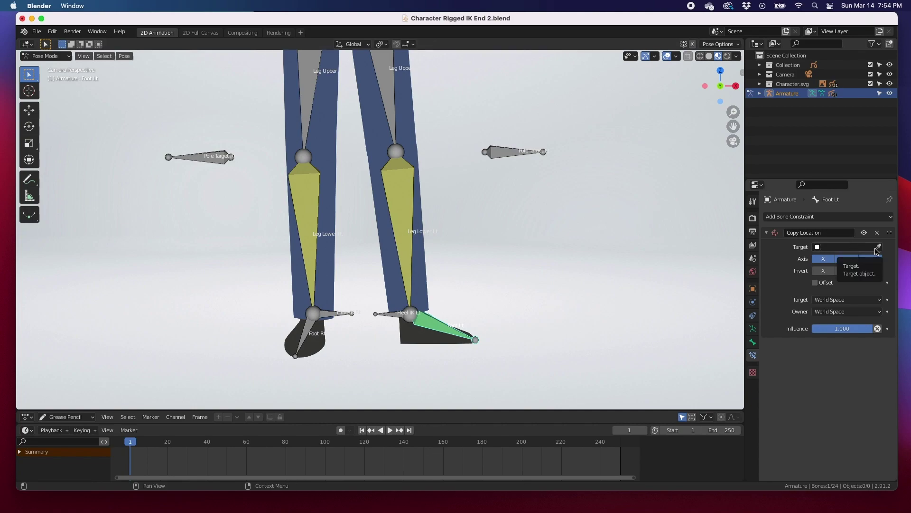
- Set the Copy Location target to Armature and its bone to Leg Lower Lt
click(836, 247)
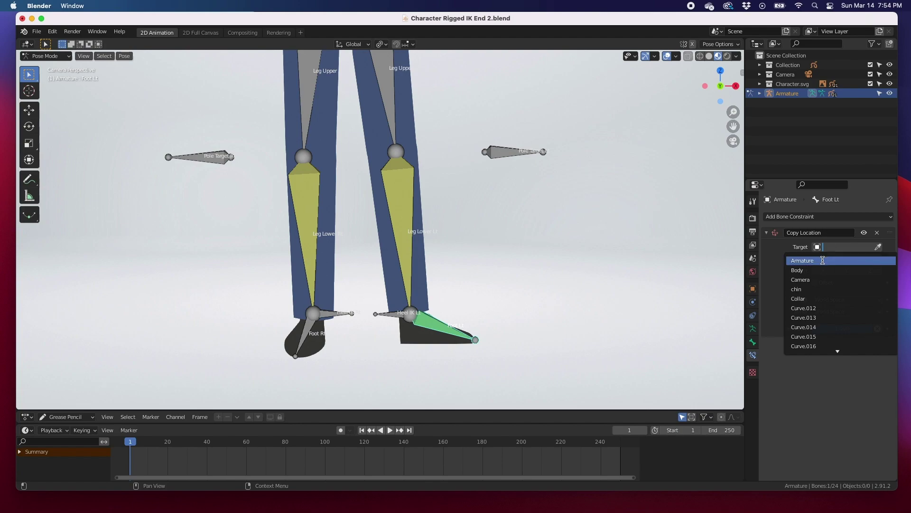
click(824, 261)
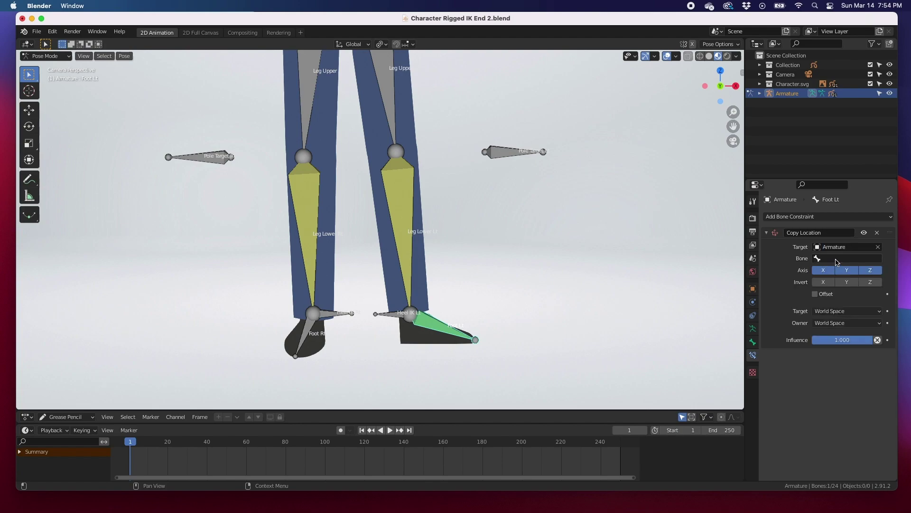
click(837, 259)
scroll(834, 308, down, 14)
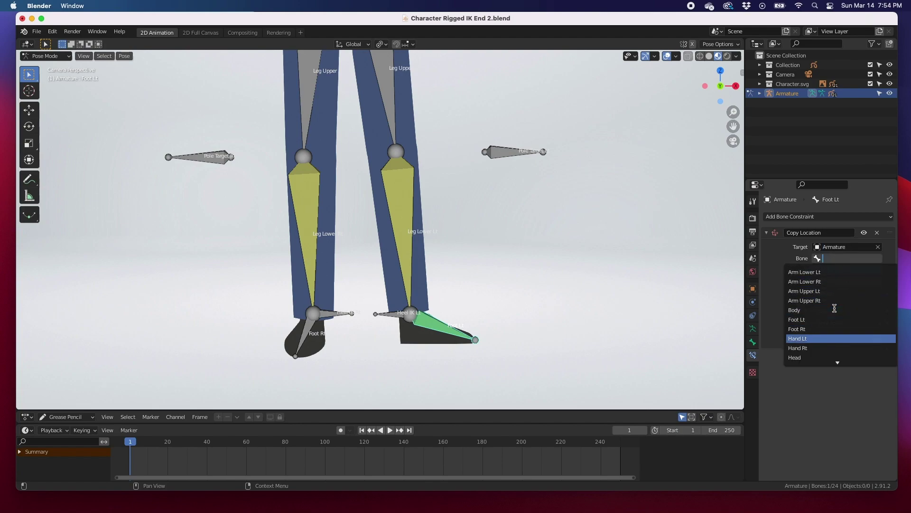
scroll(834, 308, down, 2)
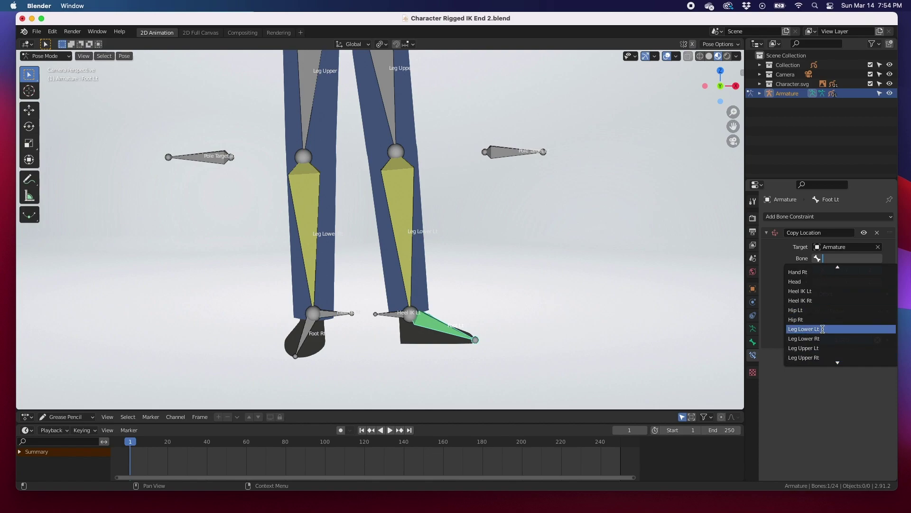
click(806, 328)
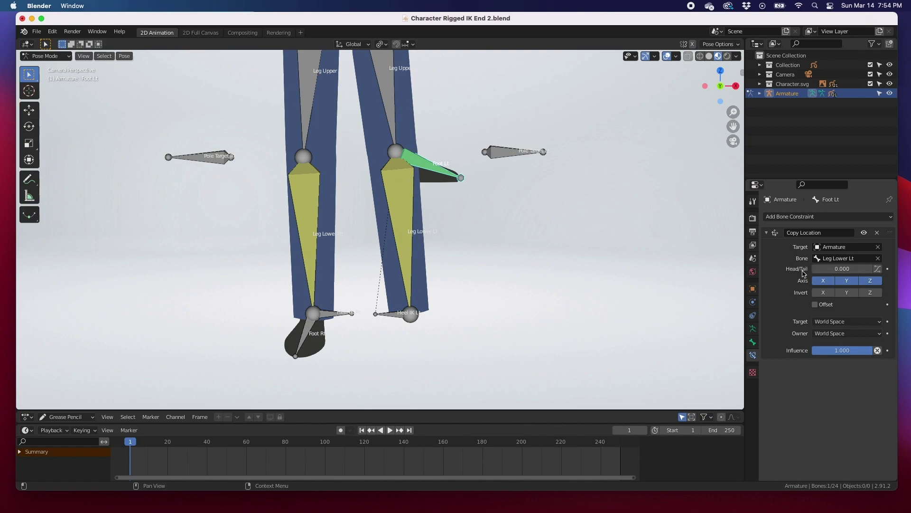
- Set the Foot Lt constraint's Head/Tail to 1 so the foot snaps to the leg's tail
click(832, 268)
text(1)
key(Return)
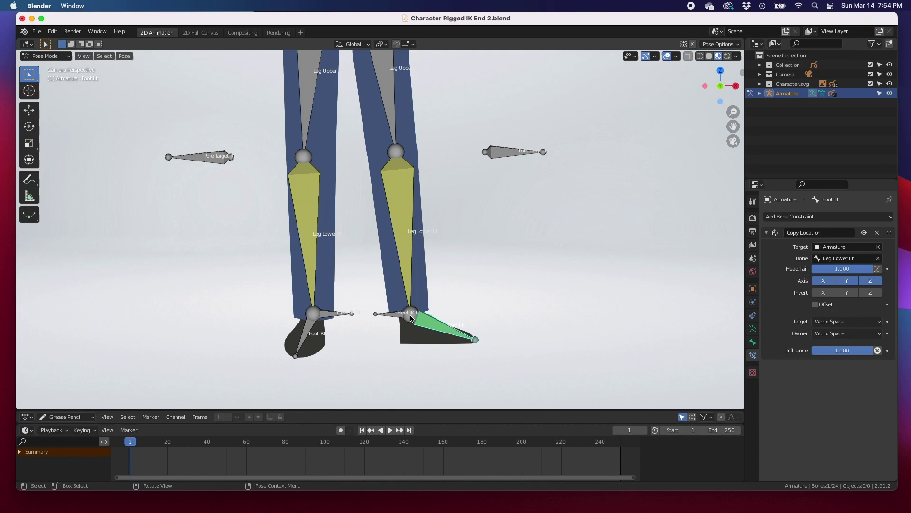
scroll(432, 312, down, 3)
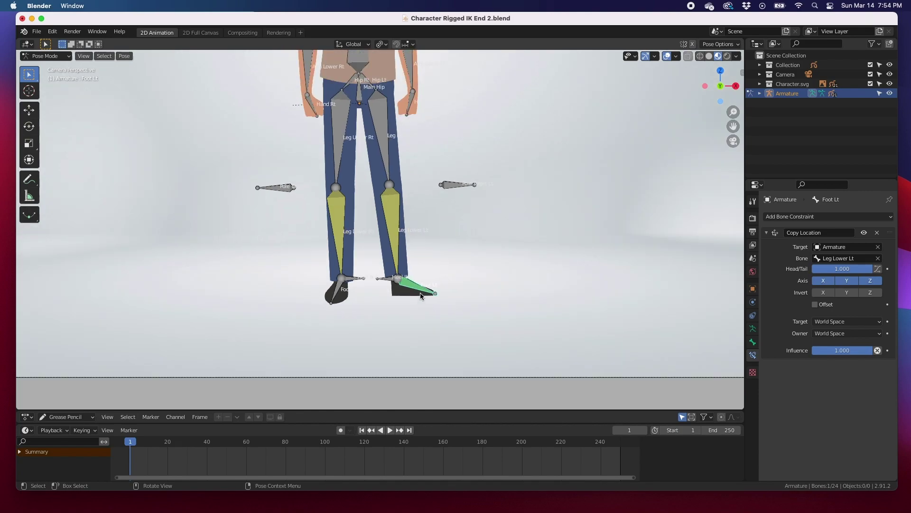
shift+scroll(375, 218, up, 3)
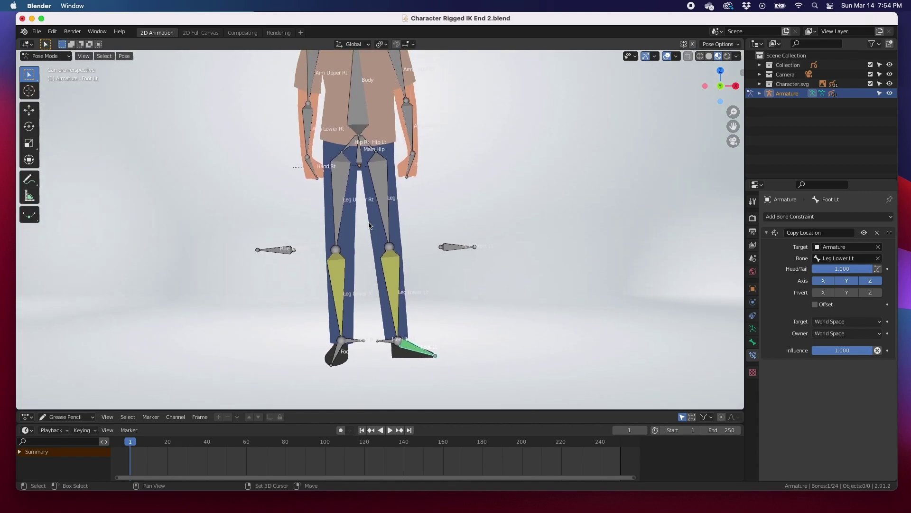
- Move the Main Hip to test the left foot, undo it, and select Foot Rt
click(360, 162)
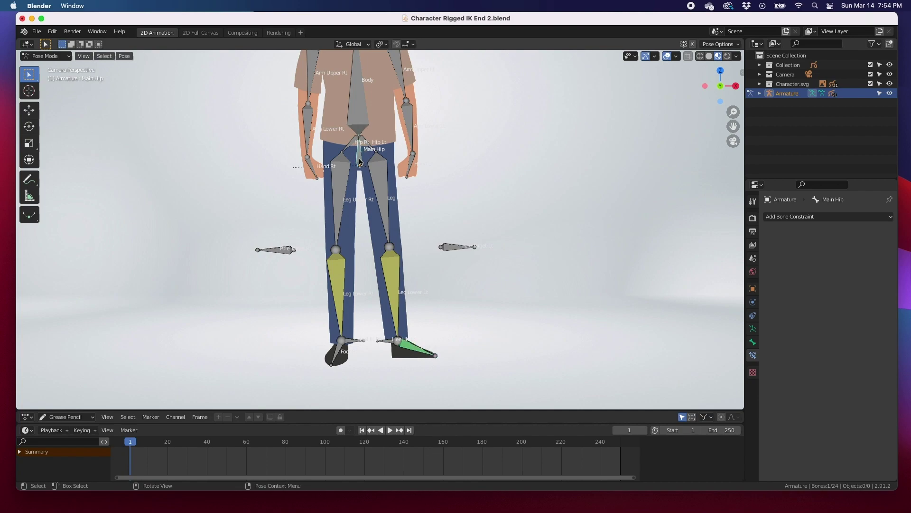
key(g)
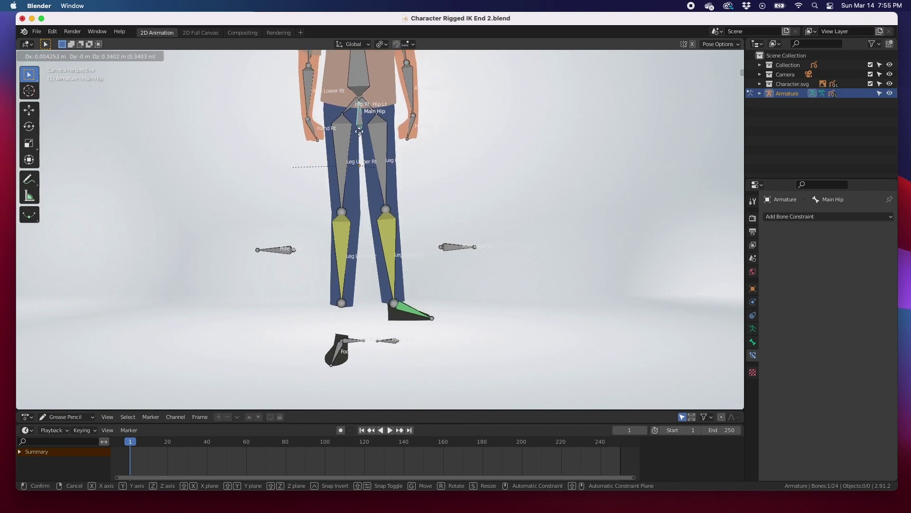
click(390, 195)
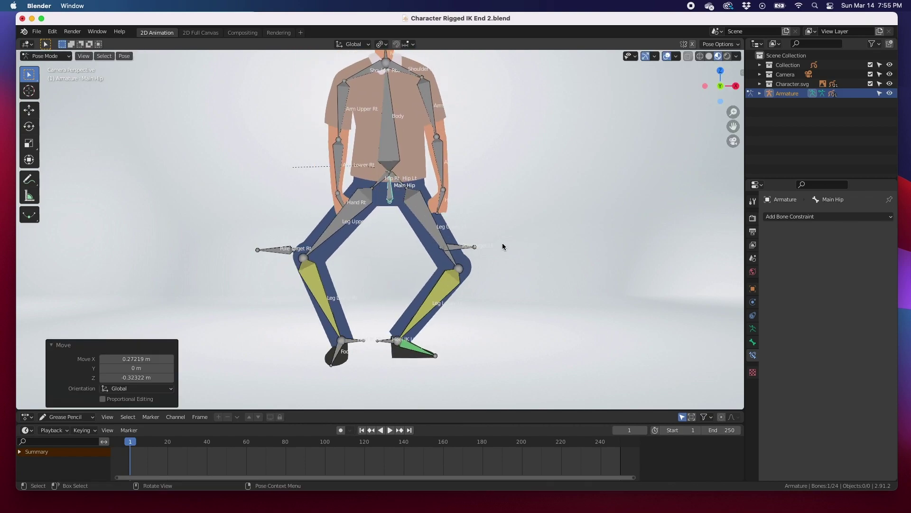
key(super+z)
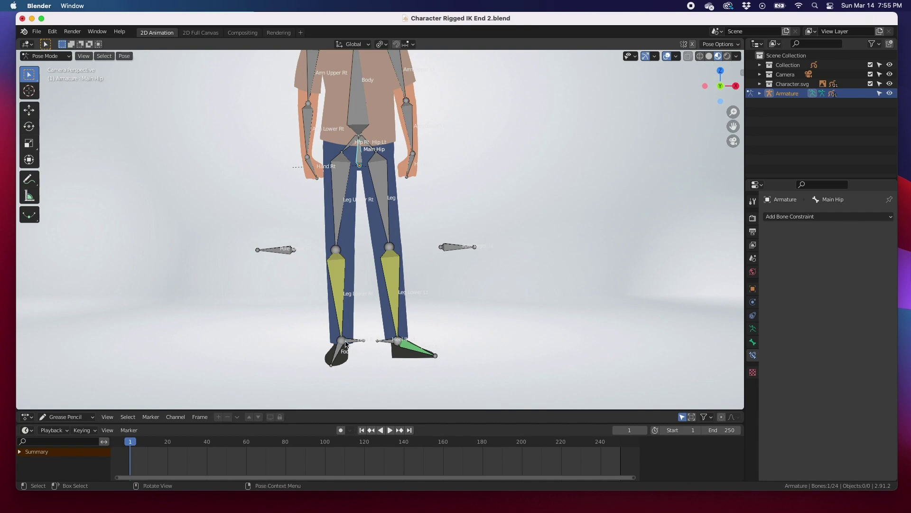
click(339, 353)
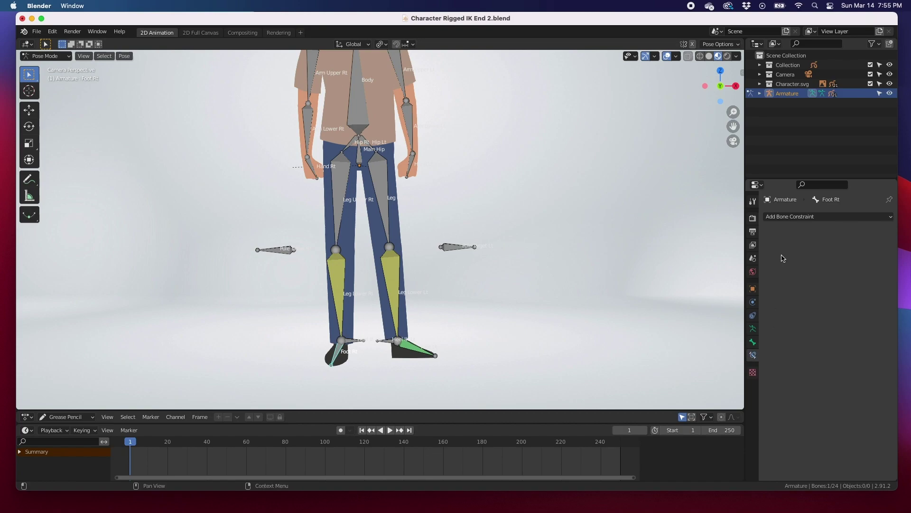
- Add a Copy Location constraint to Foot Rt, eyedropping the Armature as its target
click(788, 218)
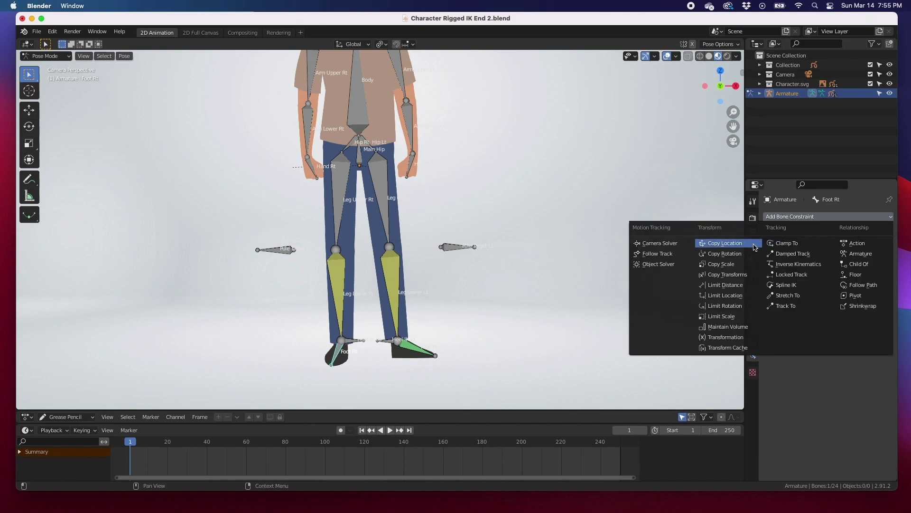
click(726, 247)
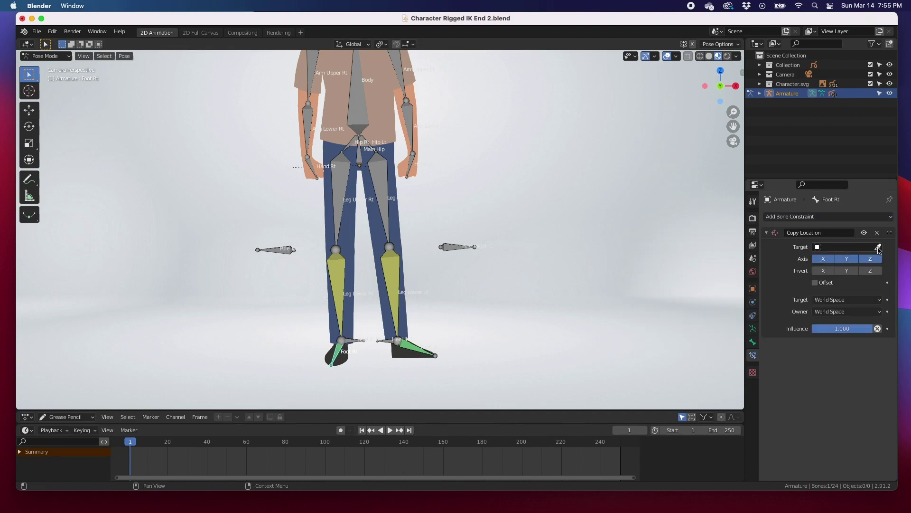
click(829, 247)
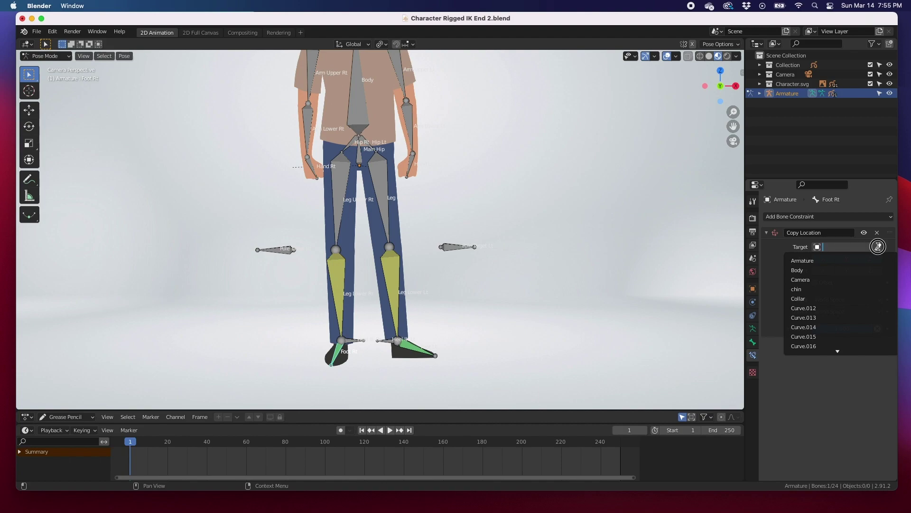
click(878, 246)
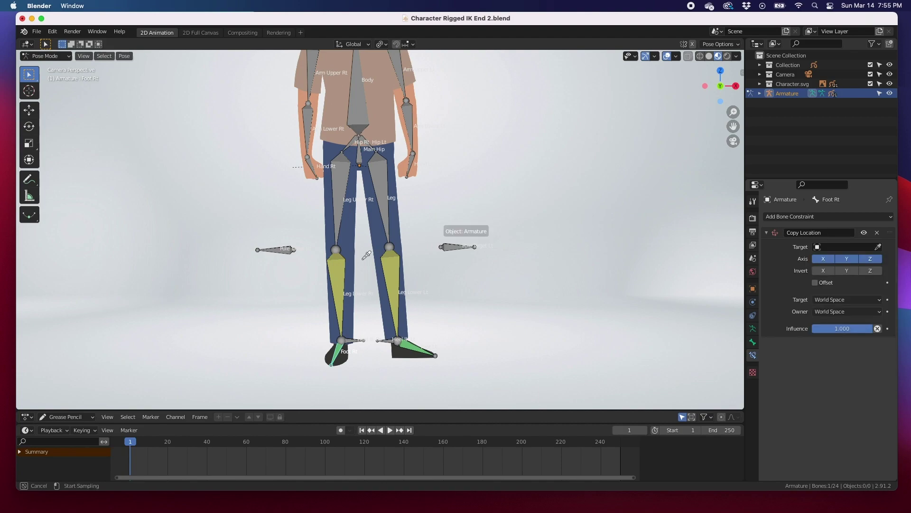
click(335, 281)
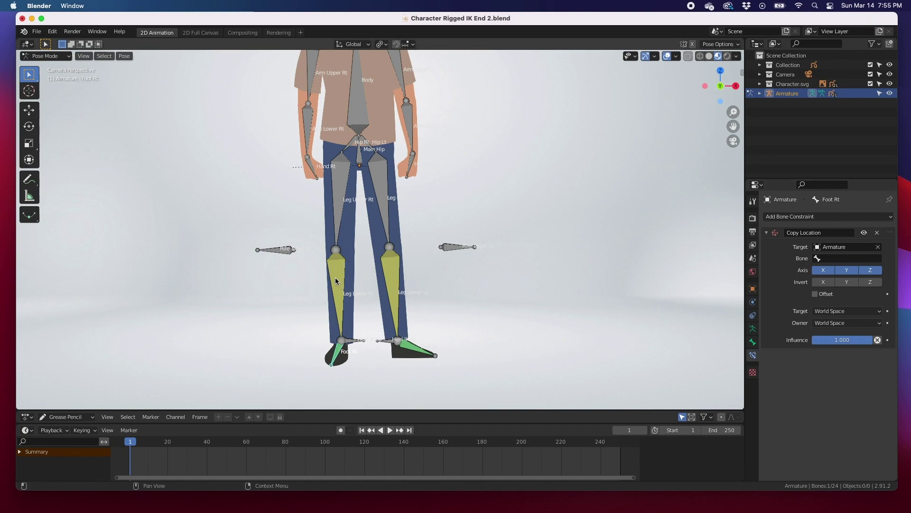
- Set the constraint's bone to Leg Lower Rt with Head/Tail 1.0
click(848, 261)
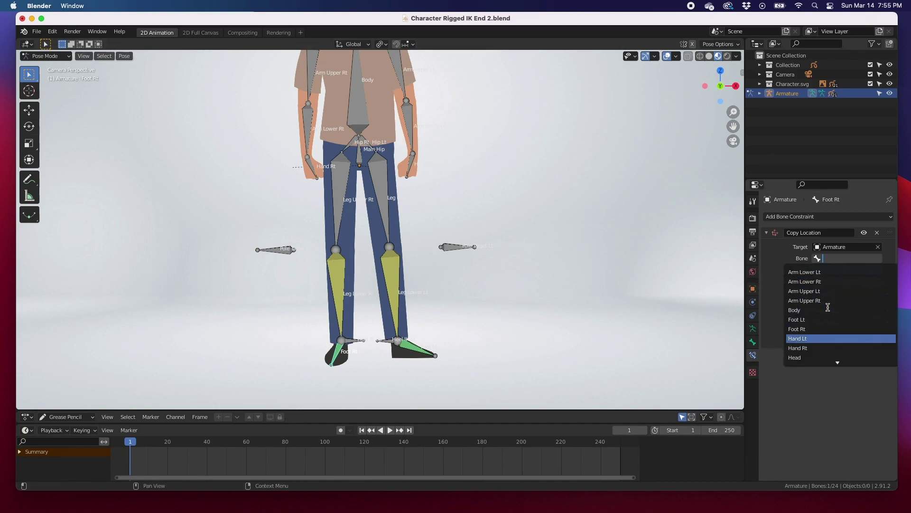
scroll(828, 308, down, 8)
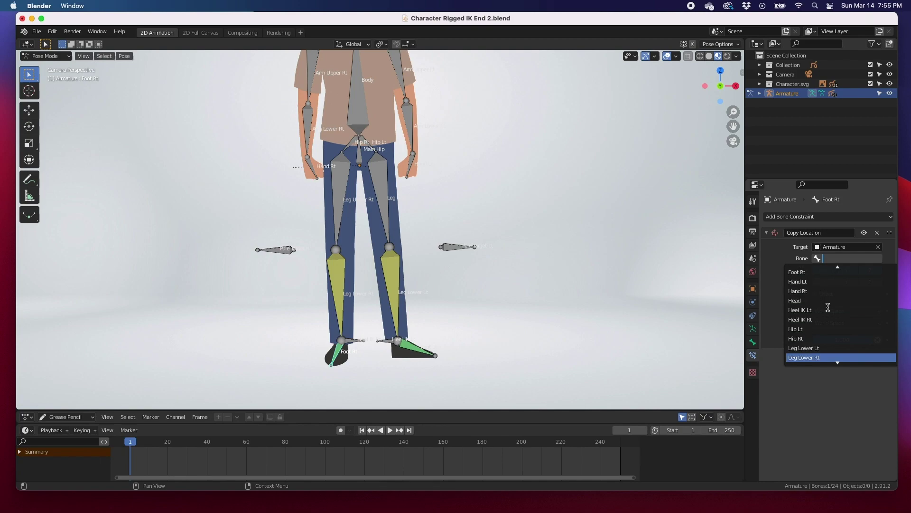
scroll(828, 308, up, 2)
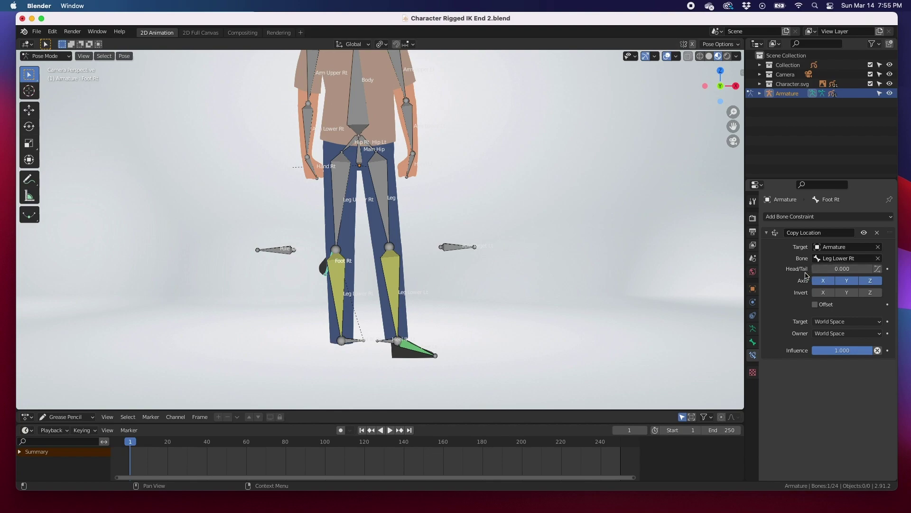
drag(839, 271, 899, 271)
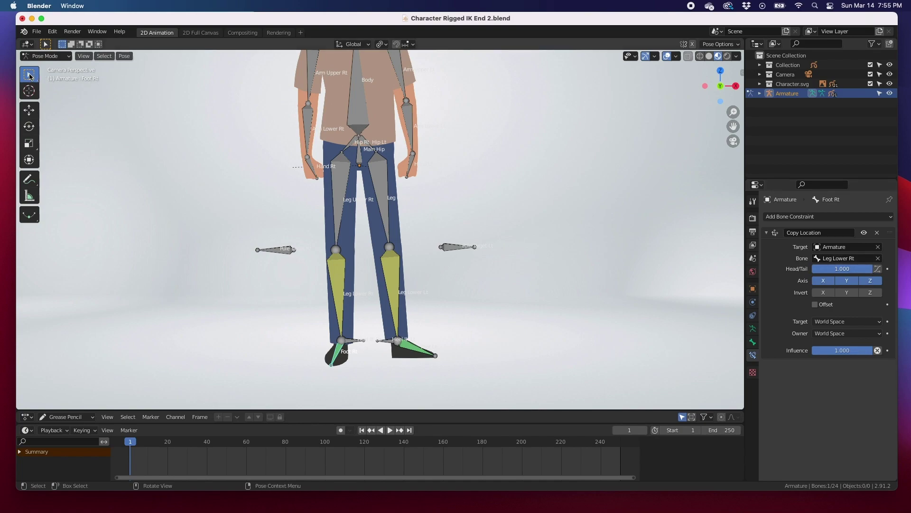
- Move the Main Hip to a new position to test the feet, then undo
click(360, 158)
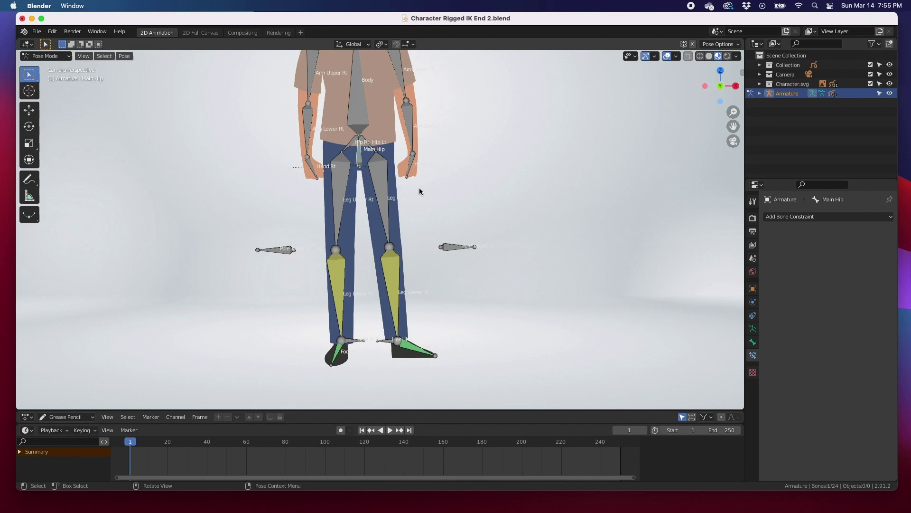
key(g)
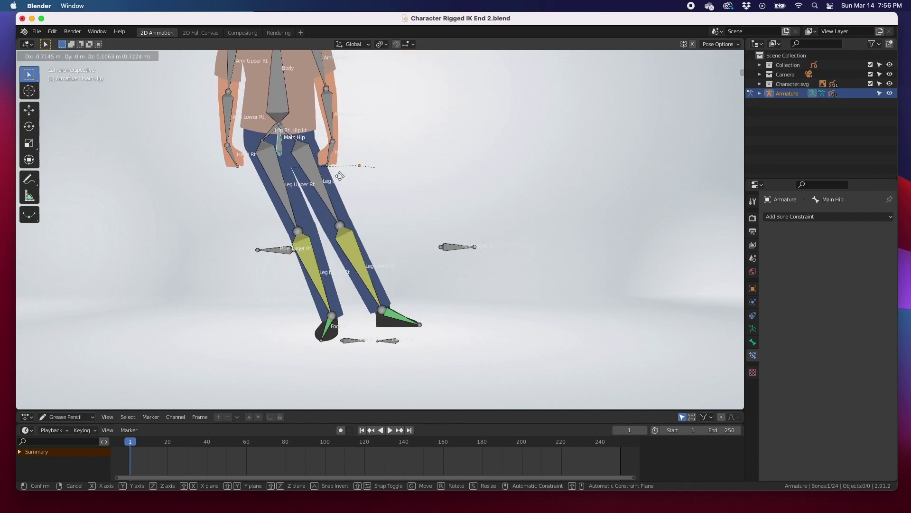
click(402, 163)
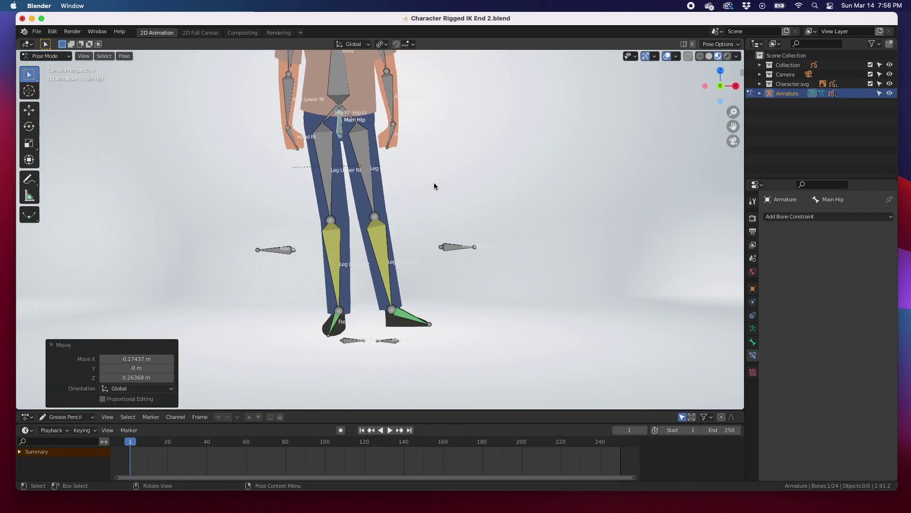
key(ctrl+z)
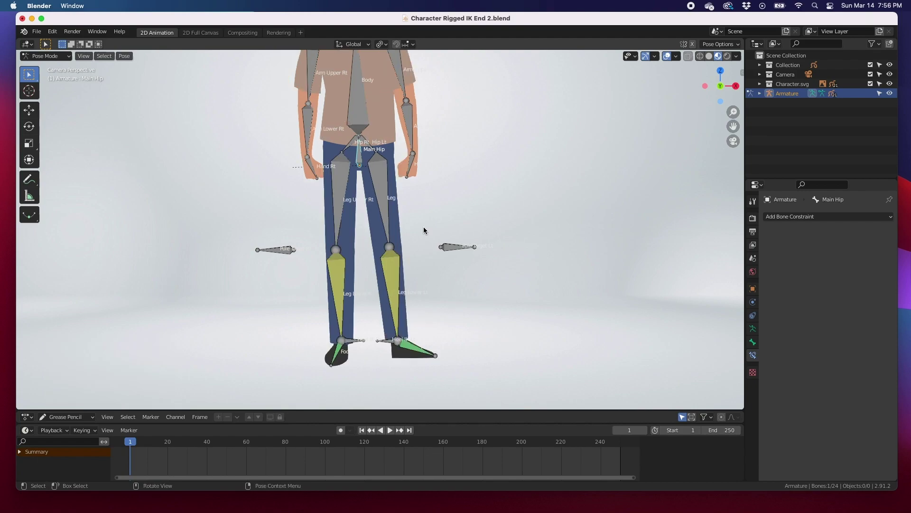
- Move the Heel IK Lt controller, undo, then start moving it again to lift the heel
click(384, 340)
key(g)
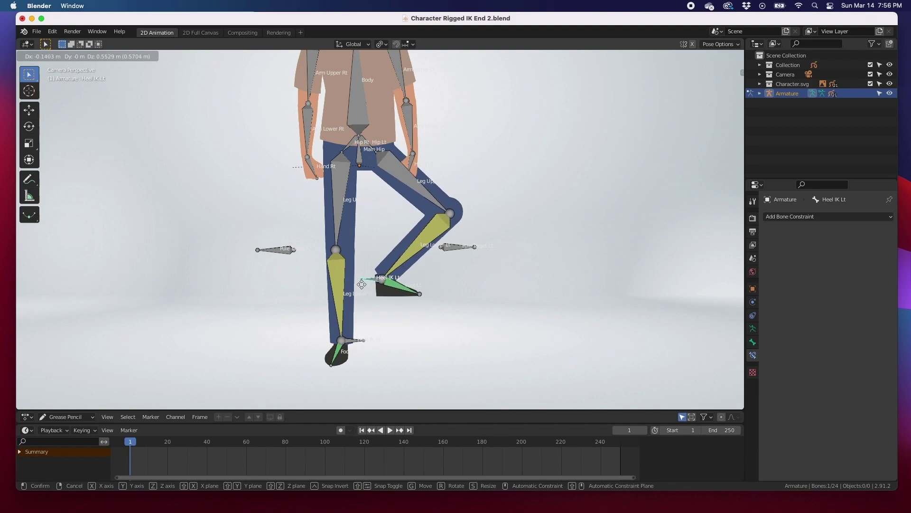
click(356, 290)
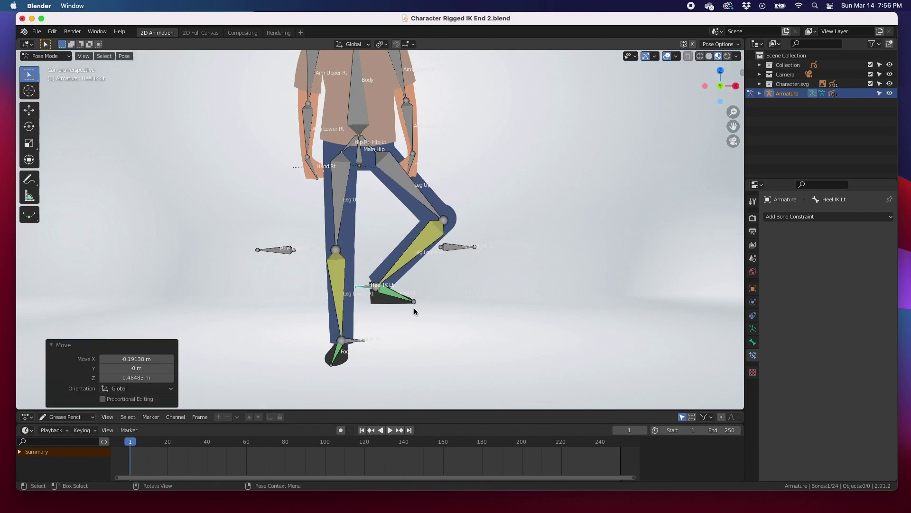
key(ctrl+z)
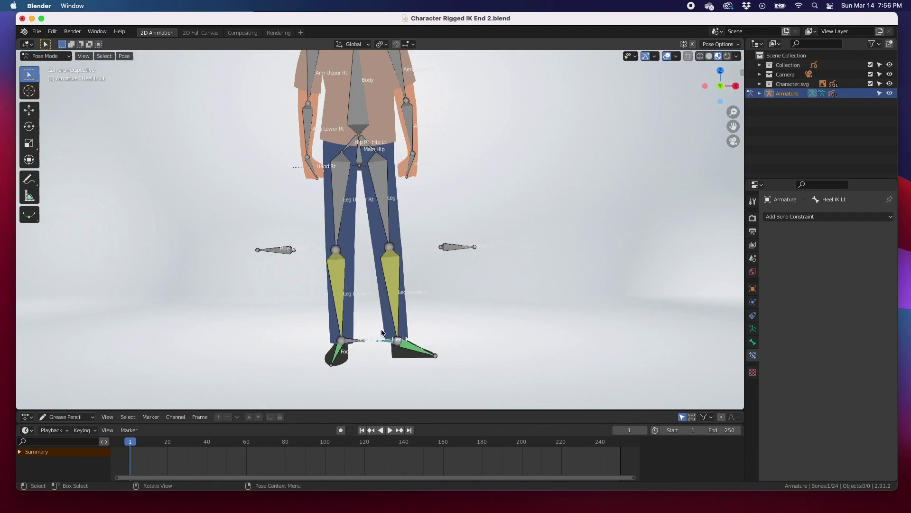
key(g)
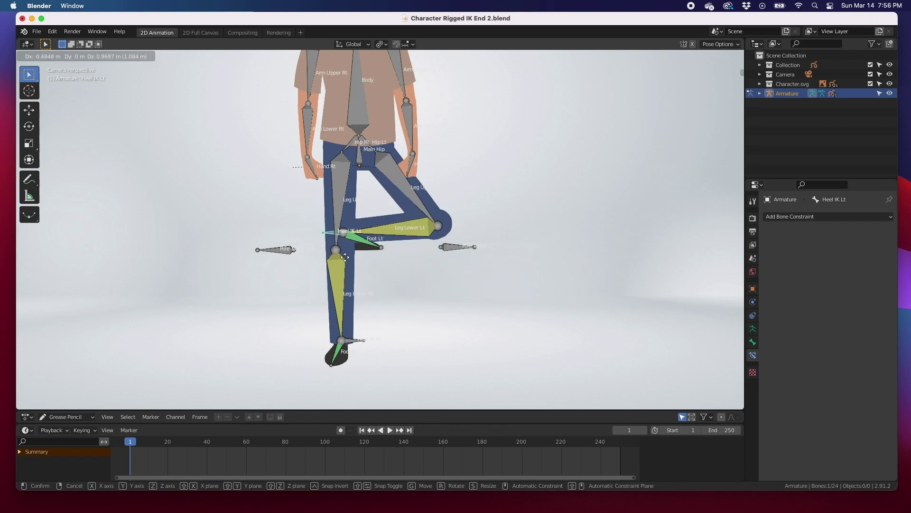
- Confirm and undo the raised left heel, then lower the Main Hip and undo
click(376, 290)
key(super+z)
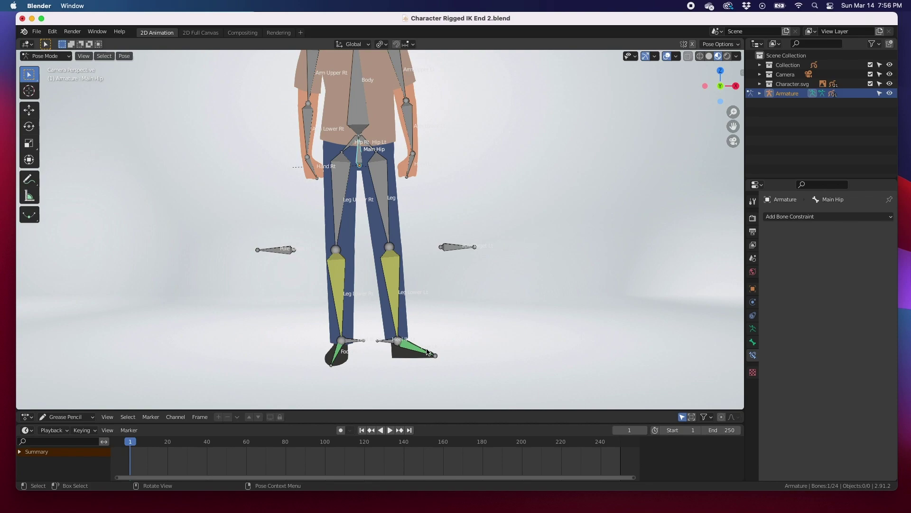
key(g)
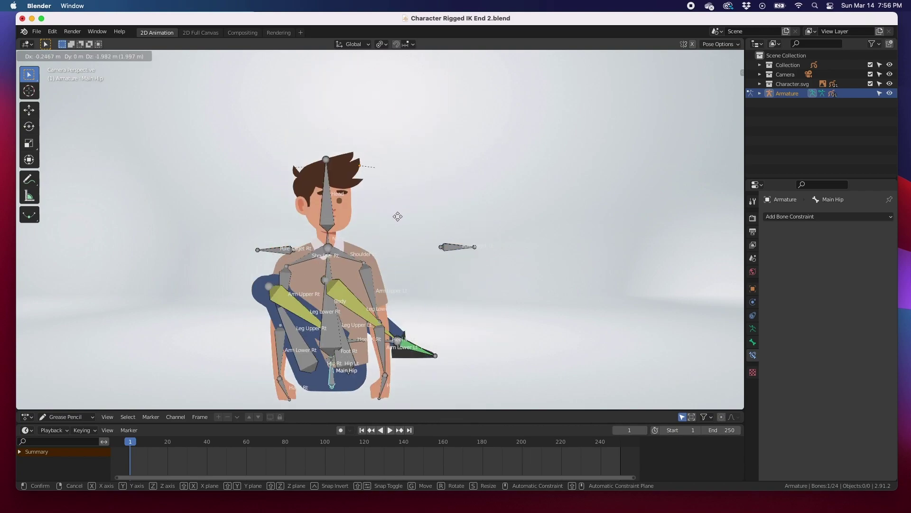
click(451, 69)
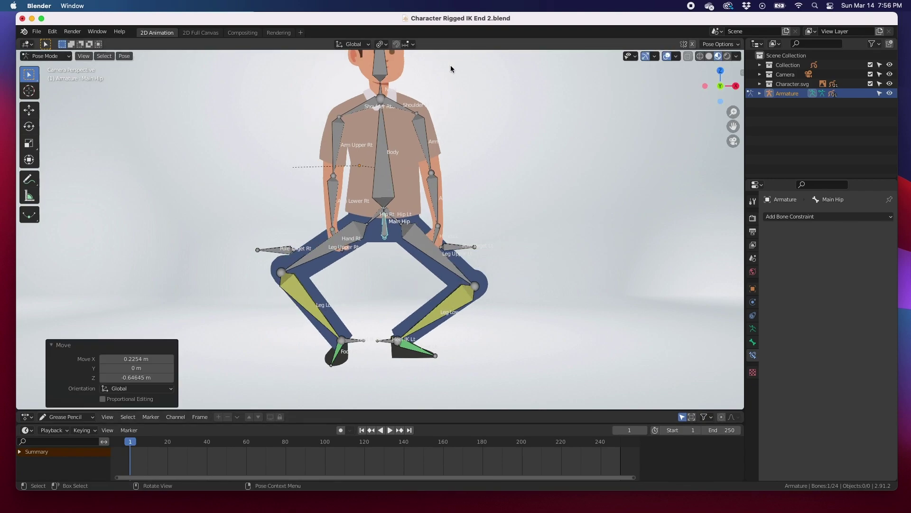
key(ctrl+z)
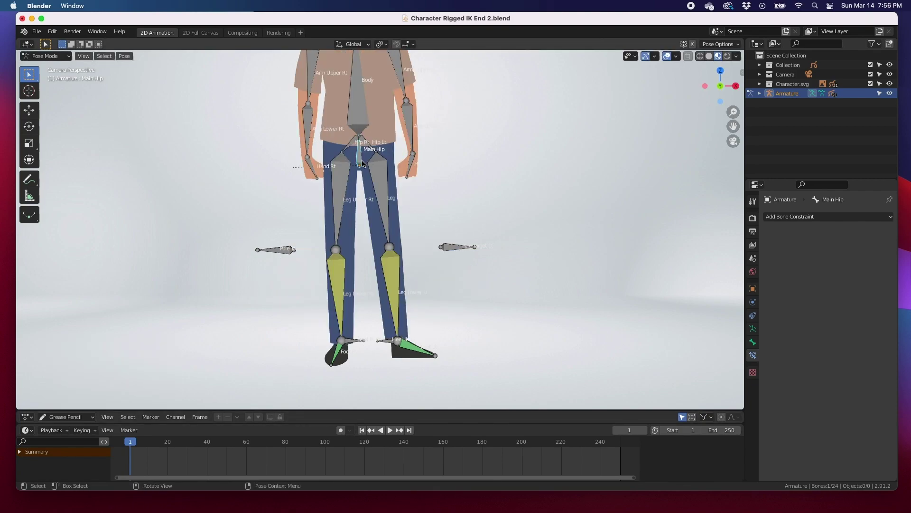
- Shift the Main Hip once more and undo, restoring the straight-legged pose
key(g)
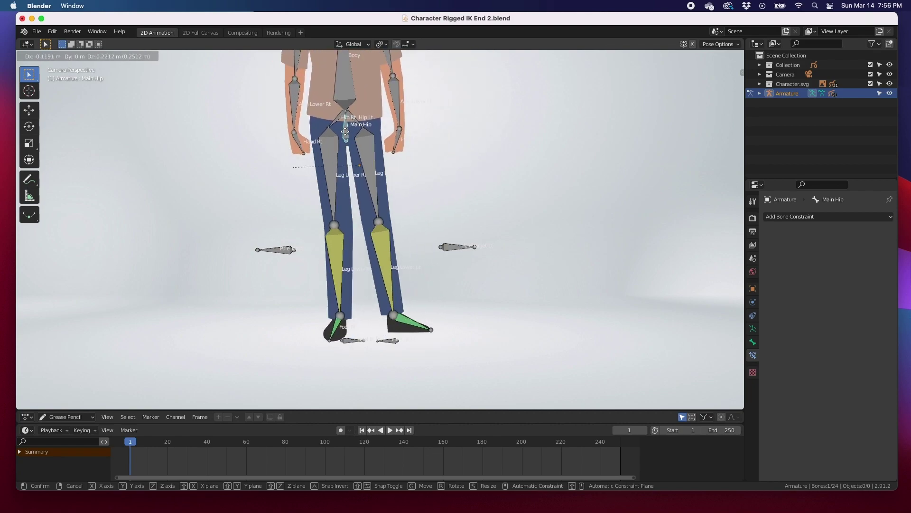
click(424, 179)
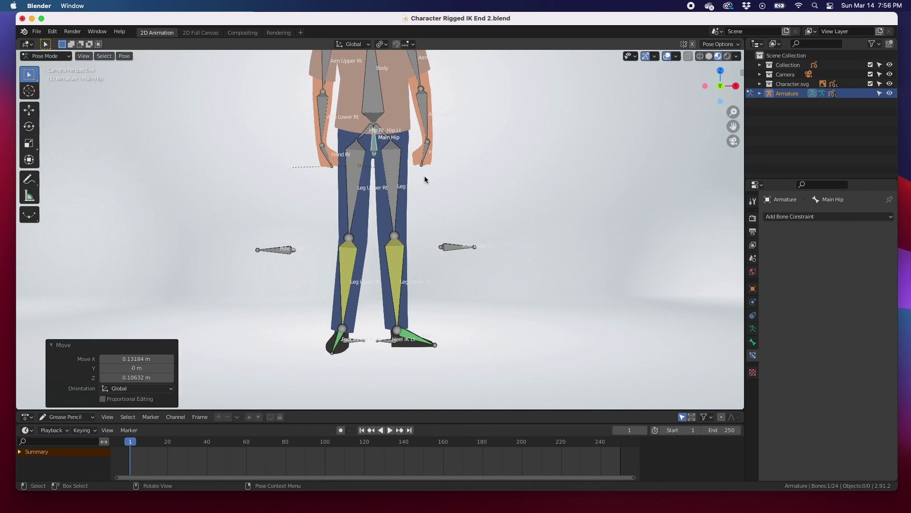
key(super+z)
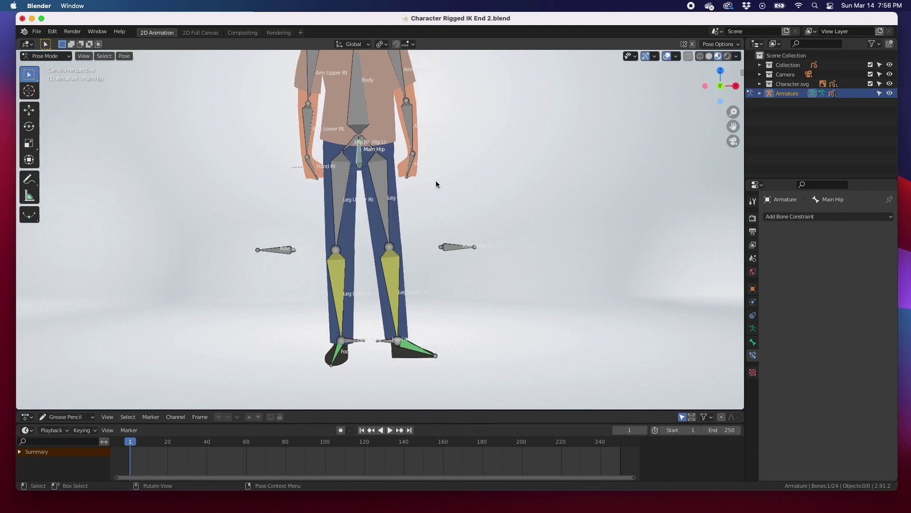